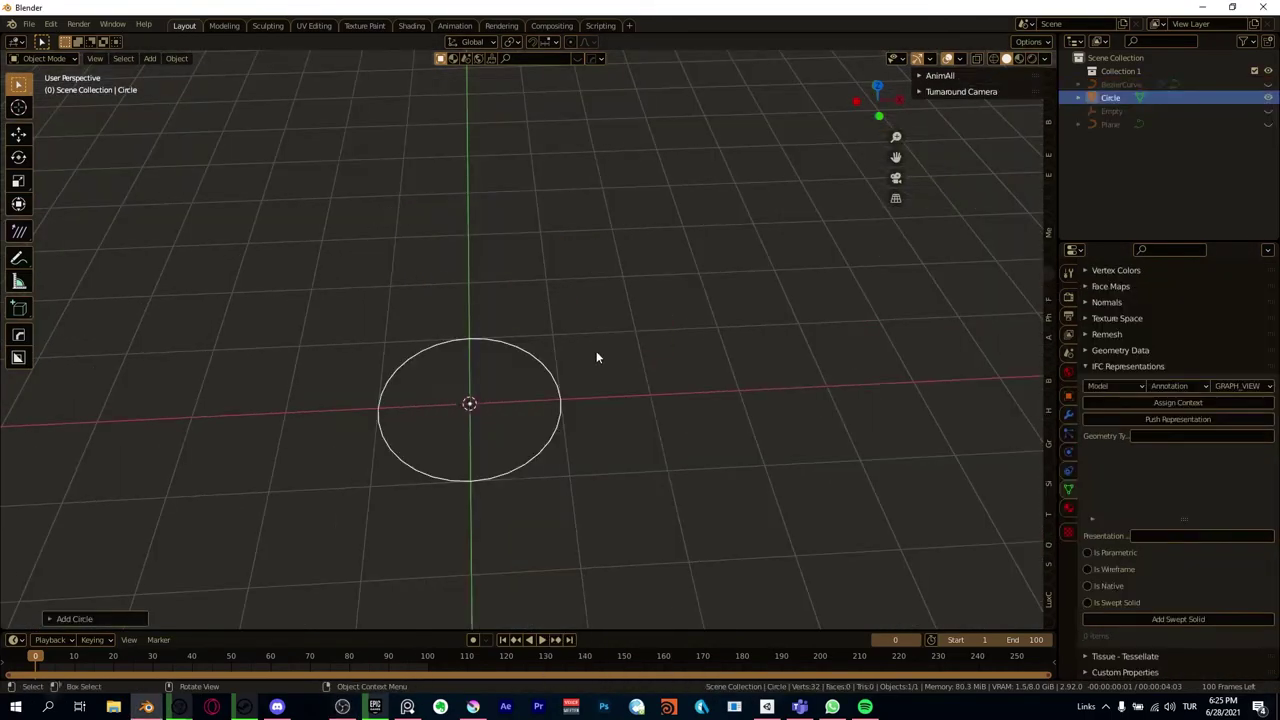
From the top view, duplicate the circle curve to start building the lattice strands
{"action": "key", "text": "KP_7"}
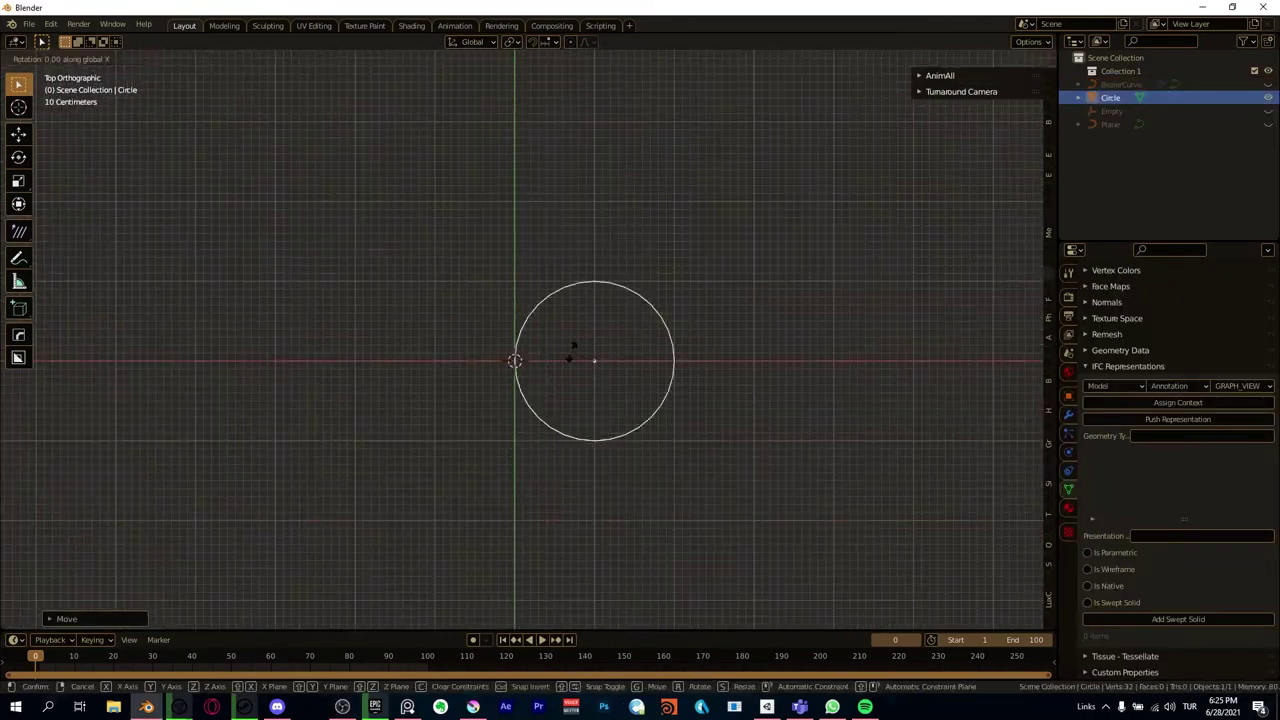
{"action": "scroll", "coordinate": [508, 457], "scroll_direction": "up", "scroll_amount": 5}
{"action": "key", "text": "shift+d"}
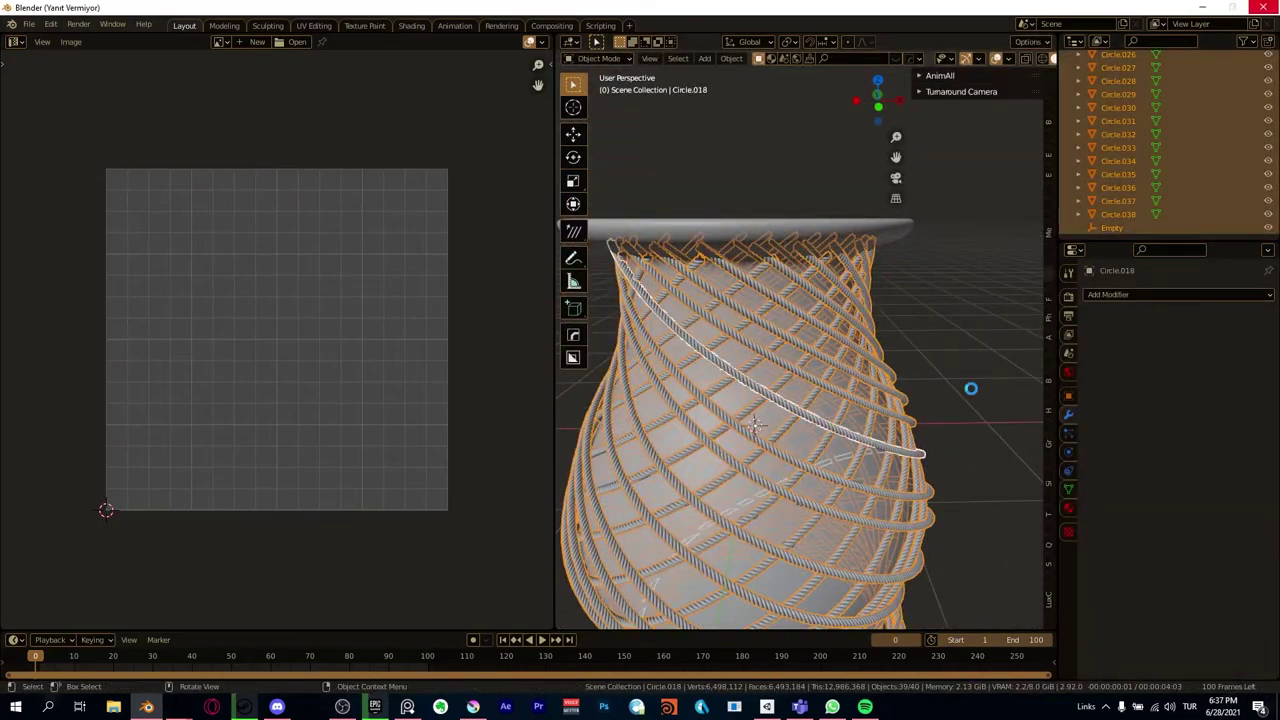
Apply the Rope01 material to the strands and add the Landscape.001 terrain mesh
{"action": "key", "text": "Tab"}
{"action": "key", "text": "a"}
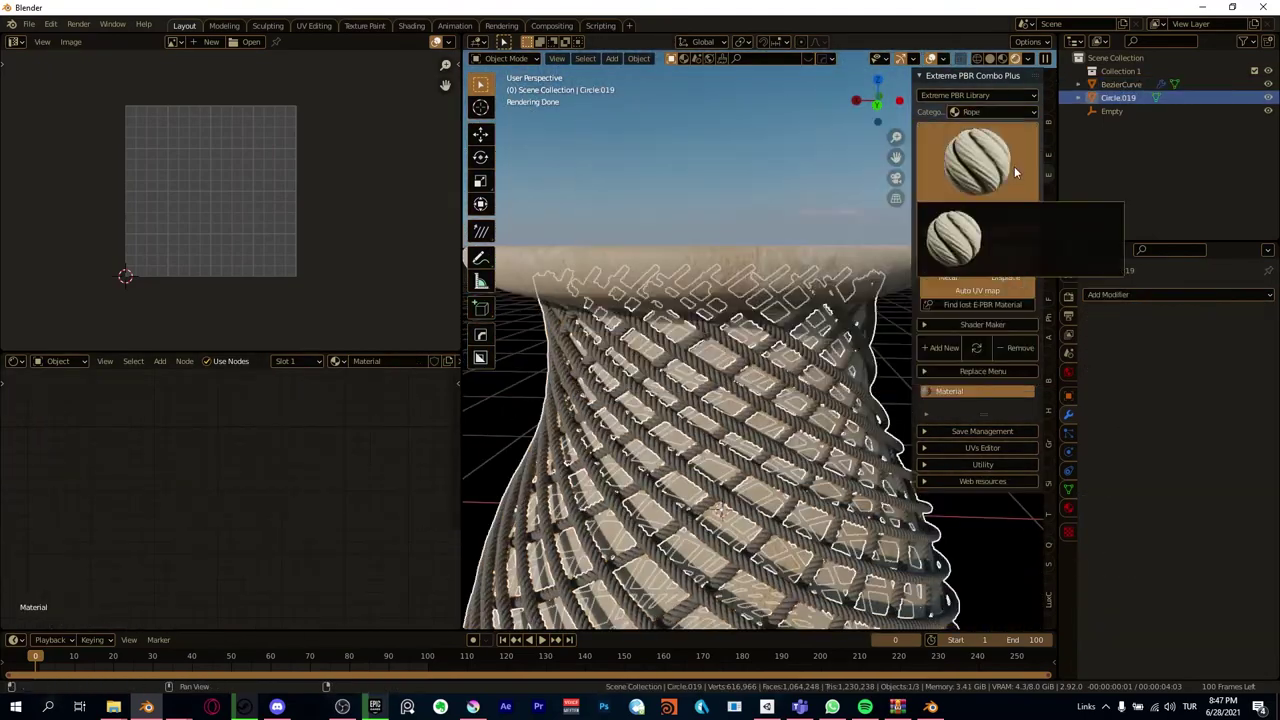
{"action": "left_click", "coordinate": [955, 237]}
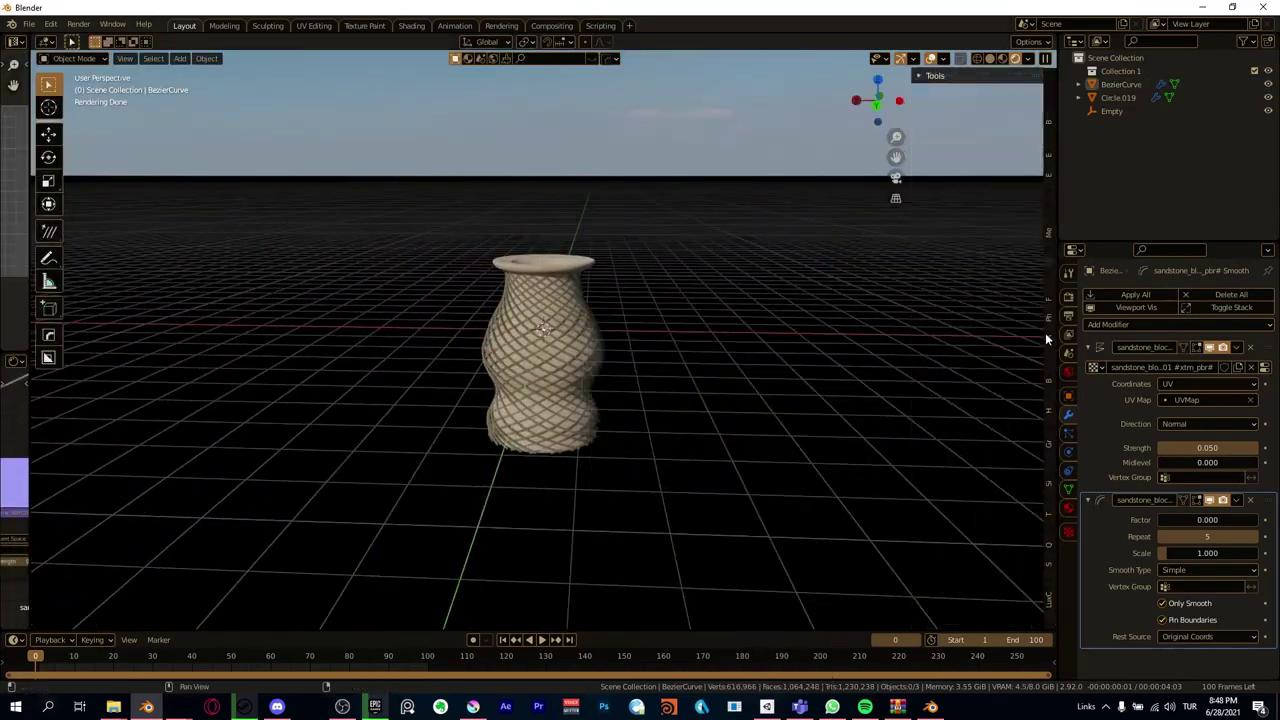
{"action": "left_click", "coordinate": [1047, 332]}
{"action": "left_click", "coordinate": [1047, 312]}
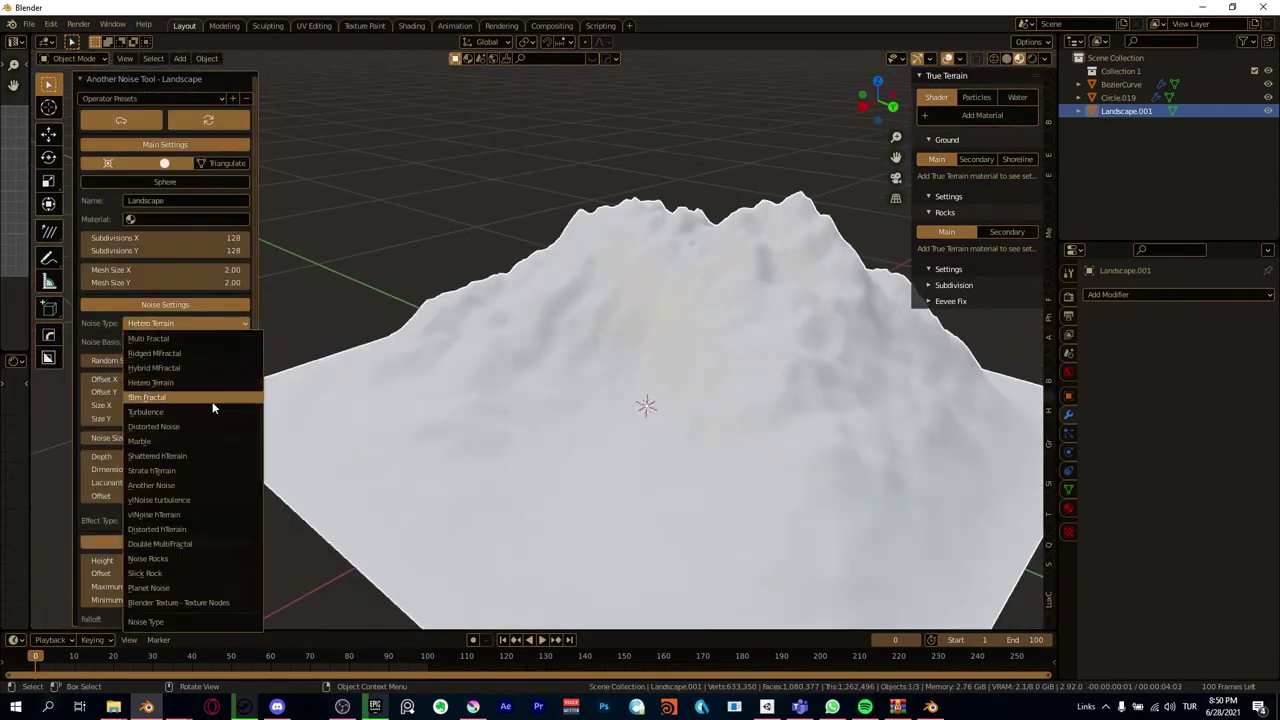
Set the terrain noise type to Multi Fractal with a Dimension of 1.2
{"action": "left_click", "coordinate": [185, 323]}
{"action": "left_click", "coordinate": [190, 338]}
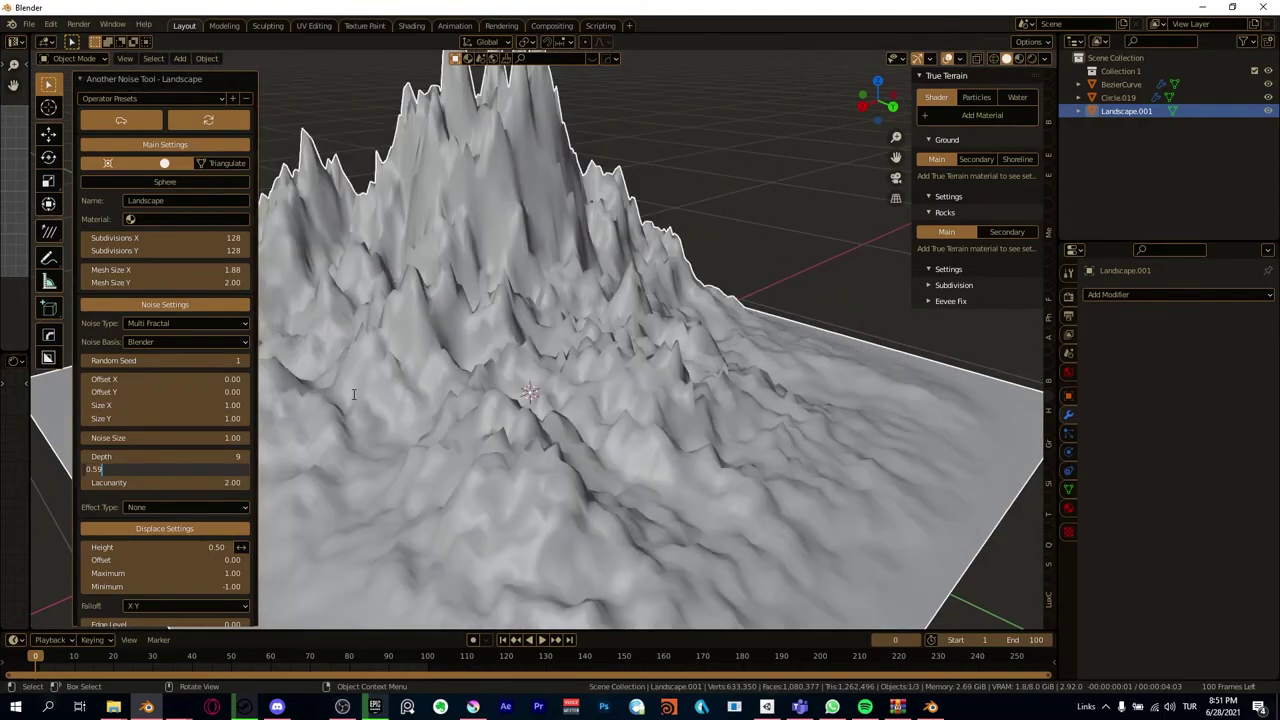
{"action": "left_click", "coordinate": [192, 469]}
{"action": "type", "text": "1.2"}
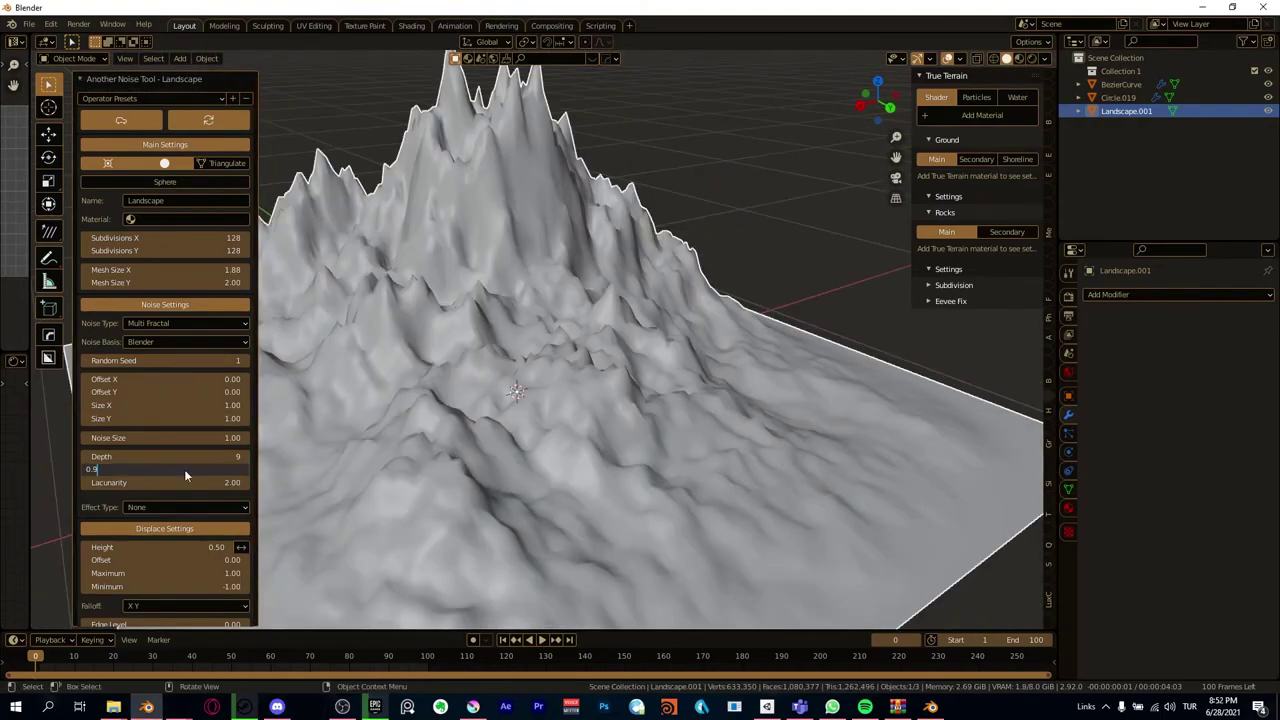
{"action": "key", "text": "Return"}
Raise the terrain height to 0.23 and set the edge level to 0.3
{"action": "scroll", "coordinate": [184, 469], "scroll_direction": "down", "scroll_amount": 3}
{"action": "left_click_drag", "start_coordinate": [184, 467], "coordinate": [150, 467]}
{"action": "left_click_drag", "start_coordinate": [240, 467], "coordinate": [262, 467]}
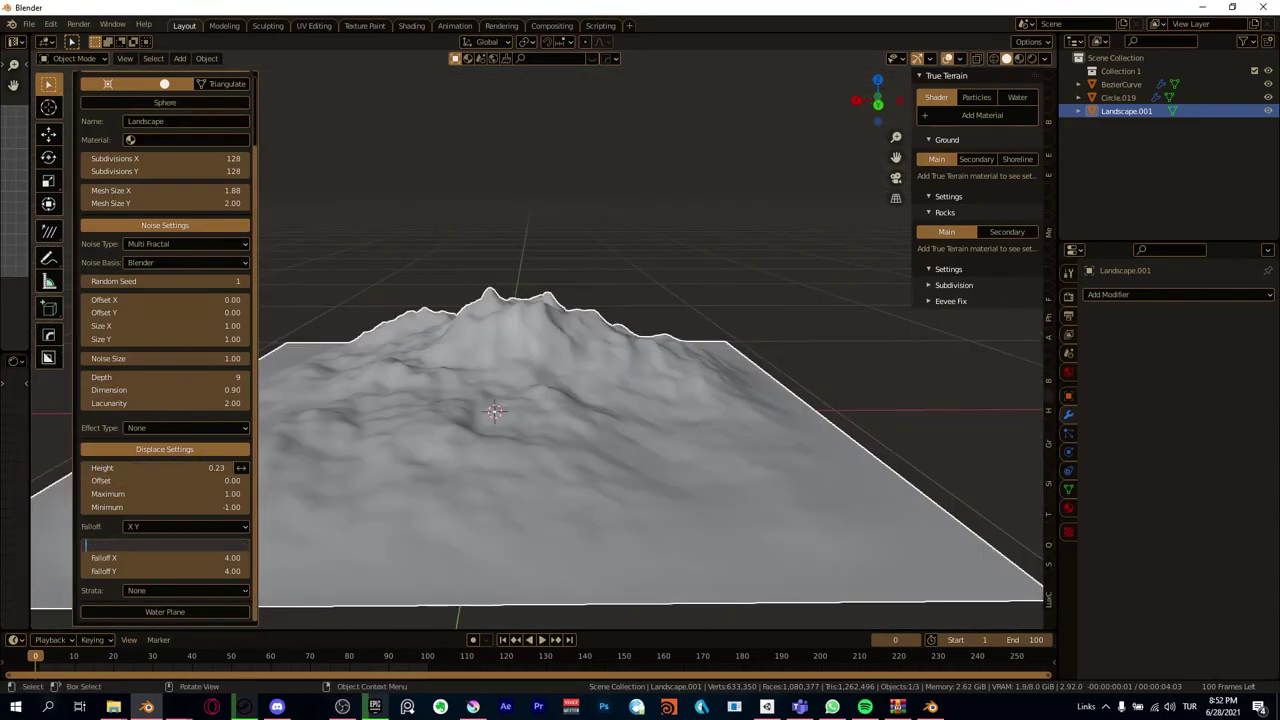
{"action": "left_click", "coordinate": [113, 545]}
{"action": "type", "text": "0.3"}
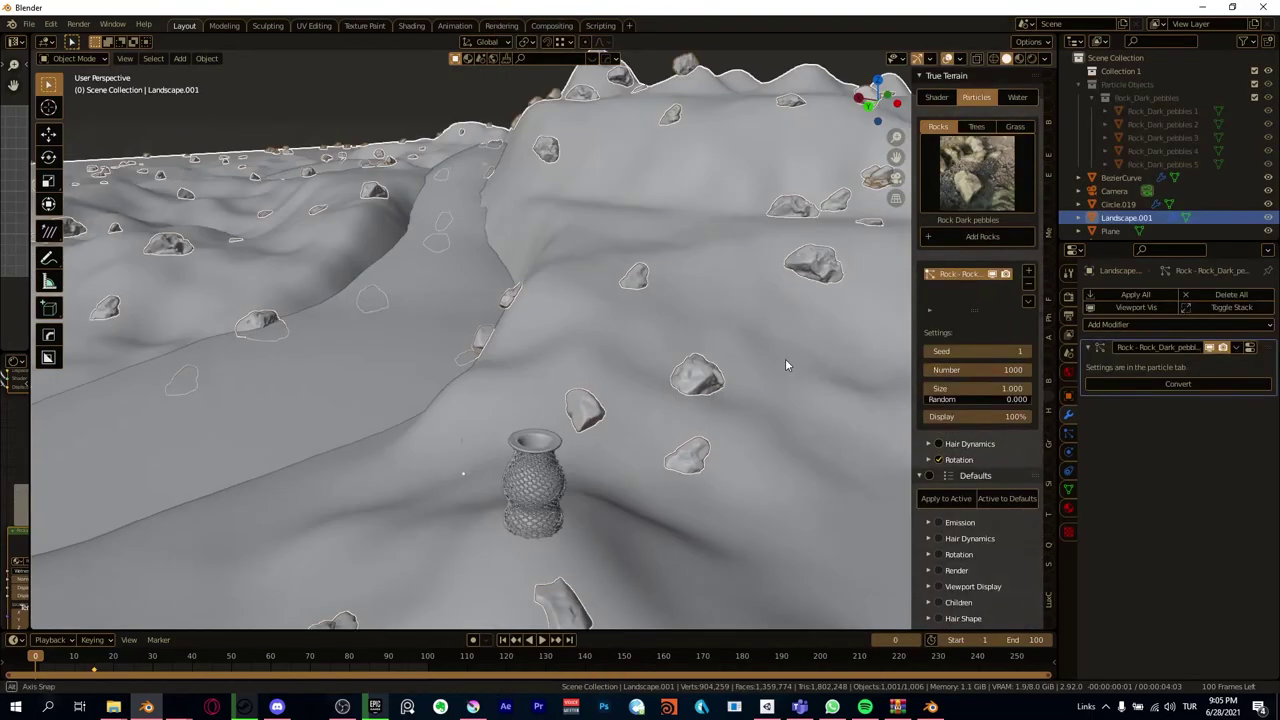
In camera view, reshuffle the rock scatter seed and scatter Grass-category assets onto the landscape
{"action": "key", "text": "KP_0"}
{"action": "left_click", "coordinate": [1026, 351]}
{"action": "left_click", "coordinate": [1026, 351]}
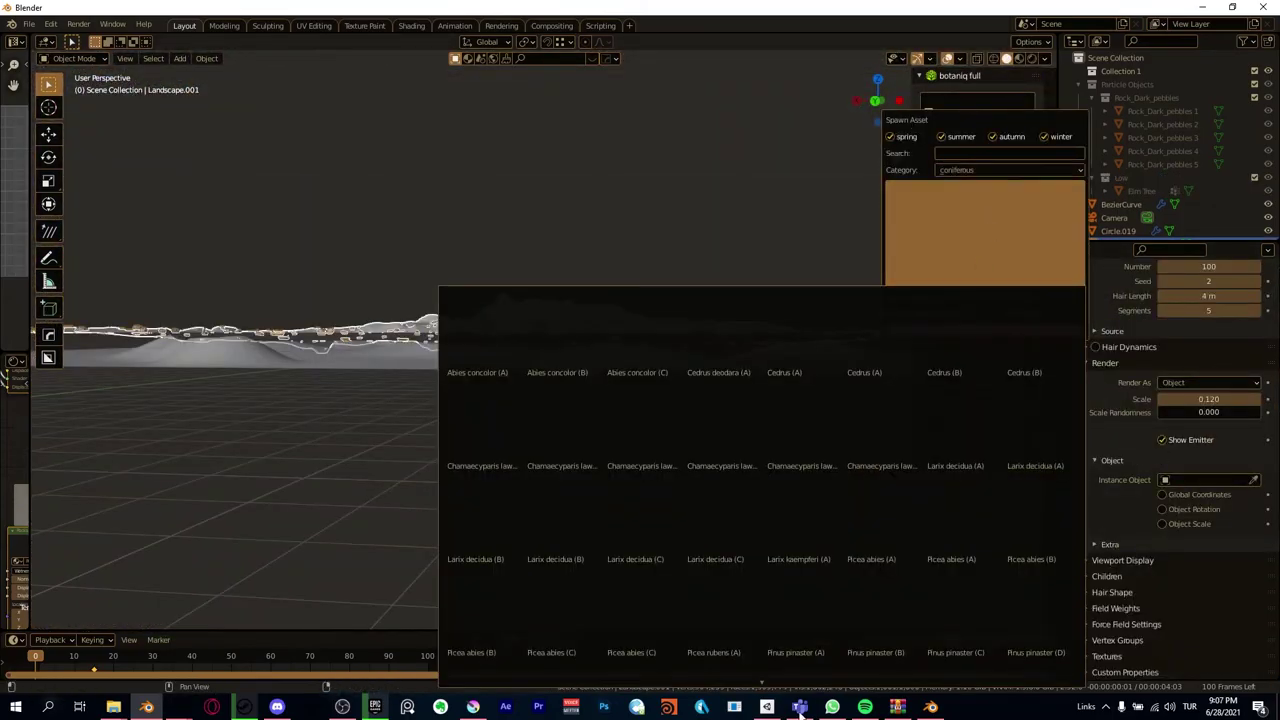
{"action": "left_click", "coordinate": [999, 299]}
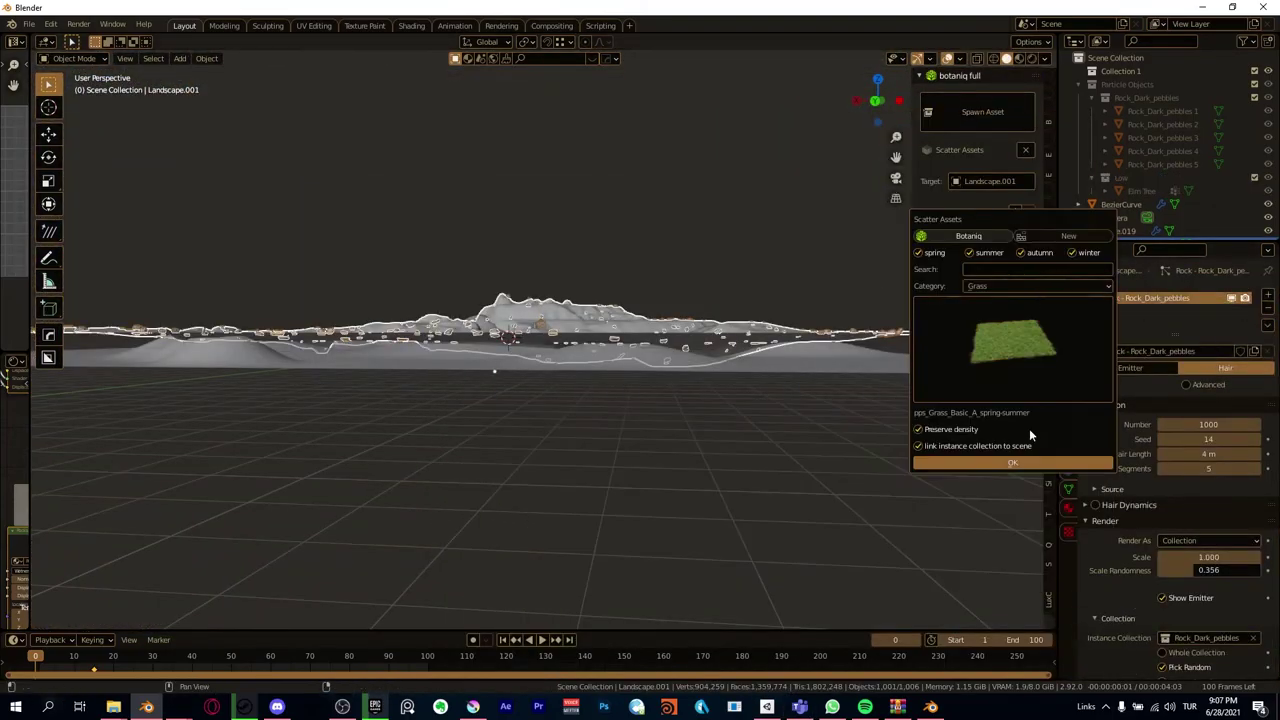
{"action": "left_click", "coordinate": [1012, 462]}
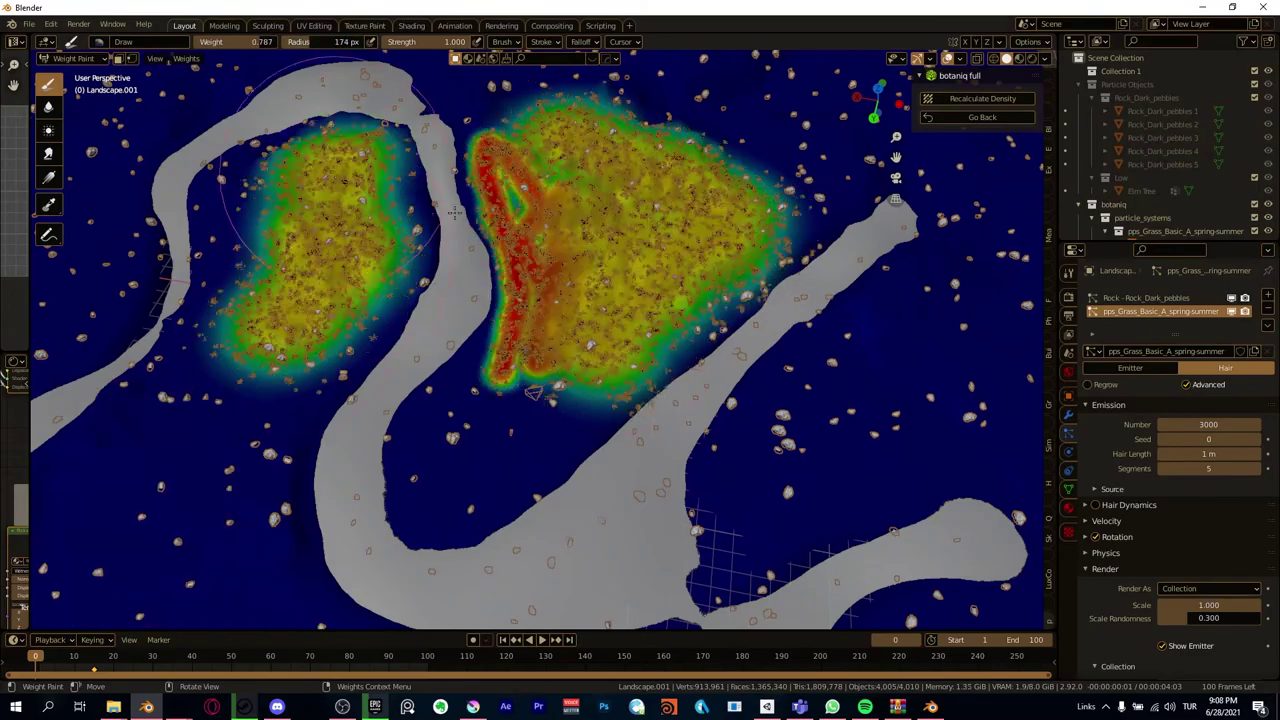
{"action": "middle_click_drag", "start_coordinate": [454, 212], "coordinate": [597, 280]}
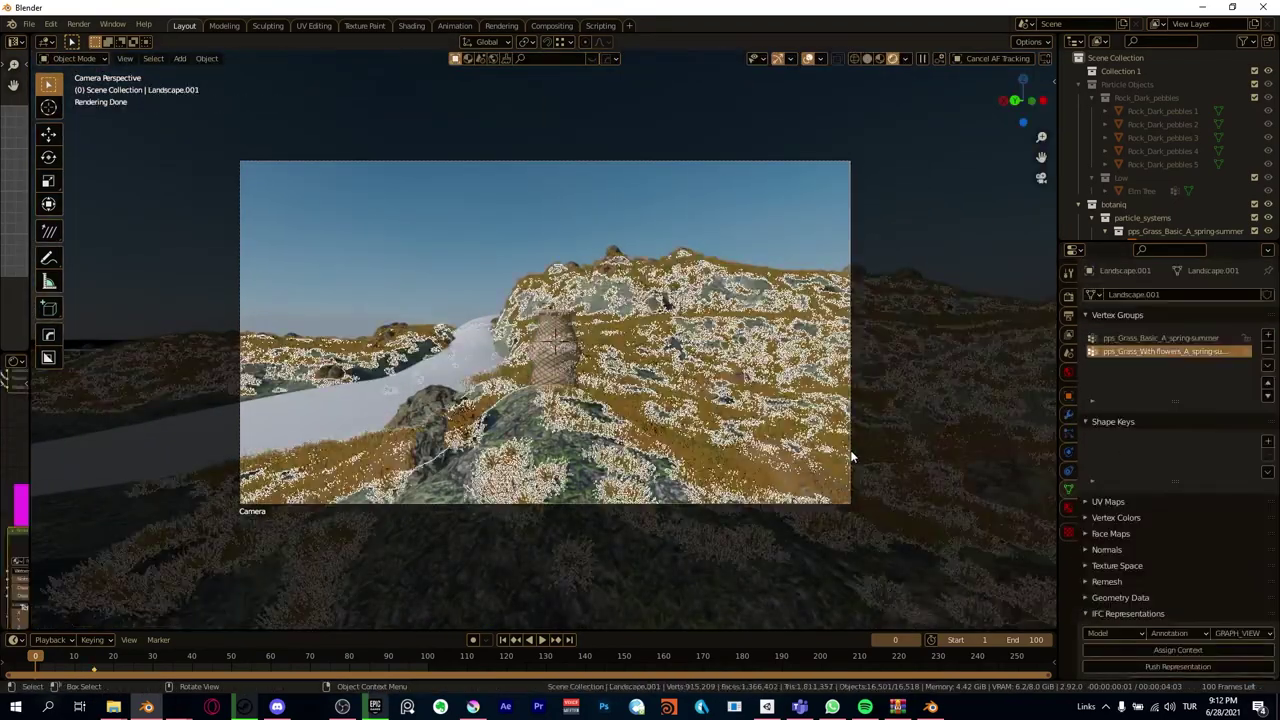
Add a new rock mesh and fly the camera to frame the vase
{"action": "key", "text": "shift+d"}
{"action": "key", "text": "Escape"}
{"action": "key", "text": "shift+grave"}
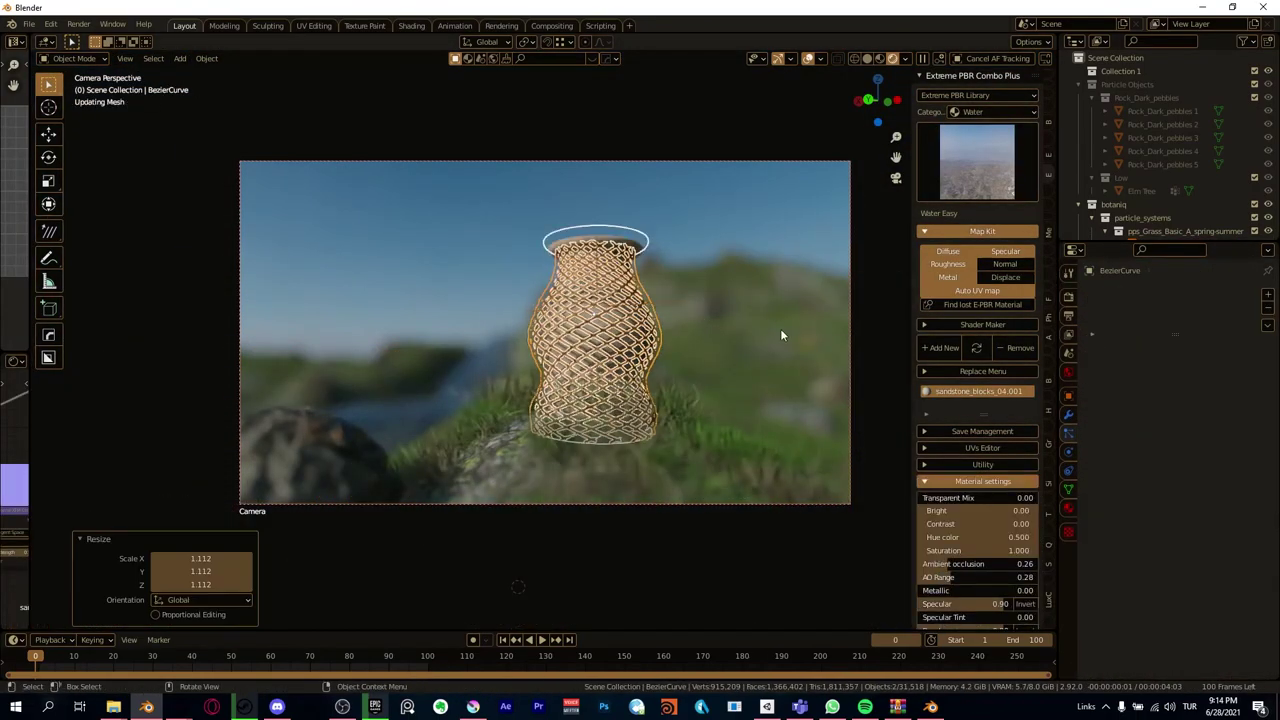
{"action": "left_click", "coordinate": [904, 507]}
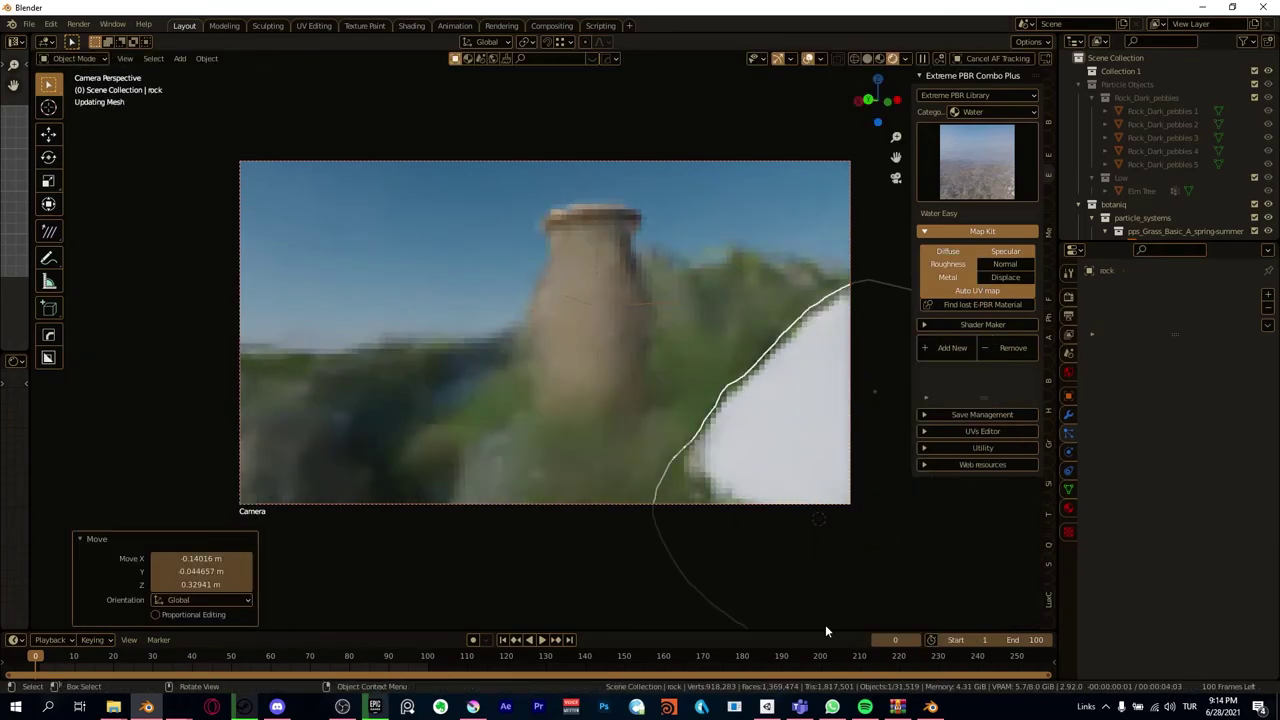
{"action": "key", "text": "shift+grave"}
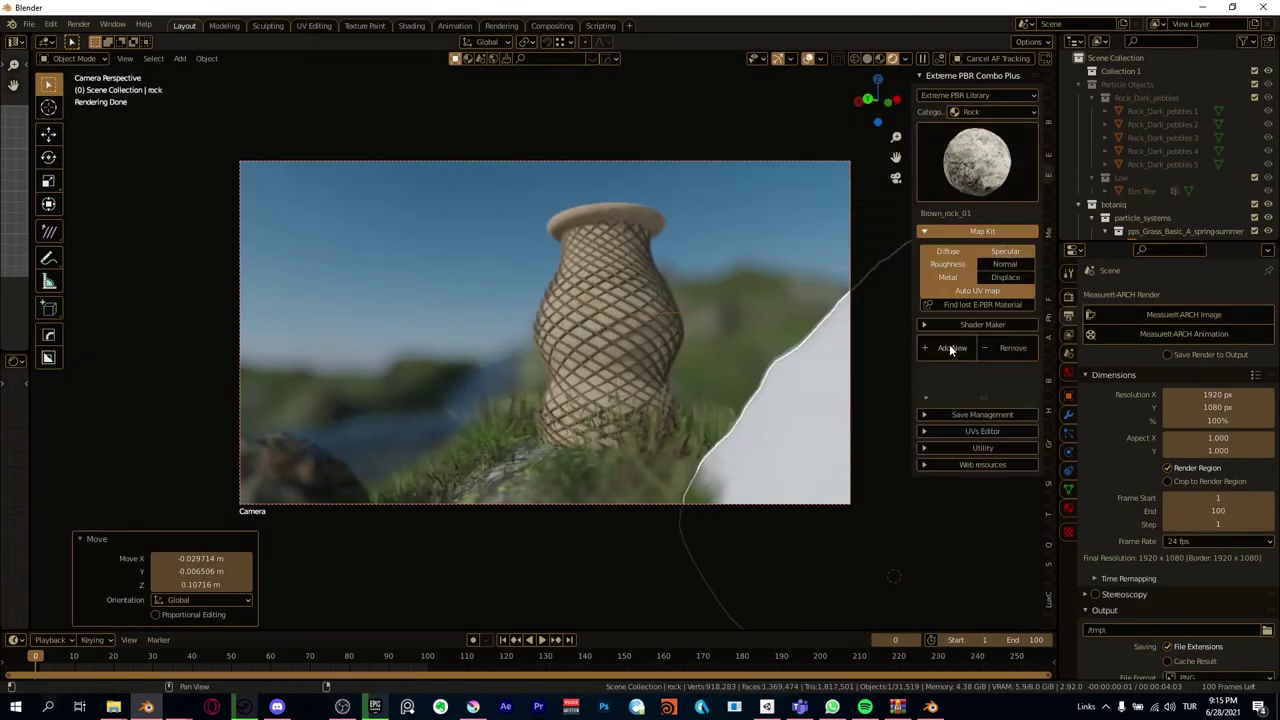
Give the rock the Rock_Dark_Pebbles material and reposition it in the foreground
{"action": "left_click", "coordinate": [977, 160]}
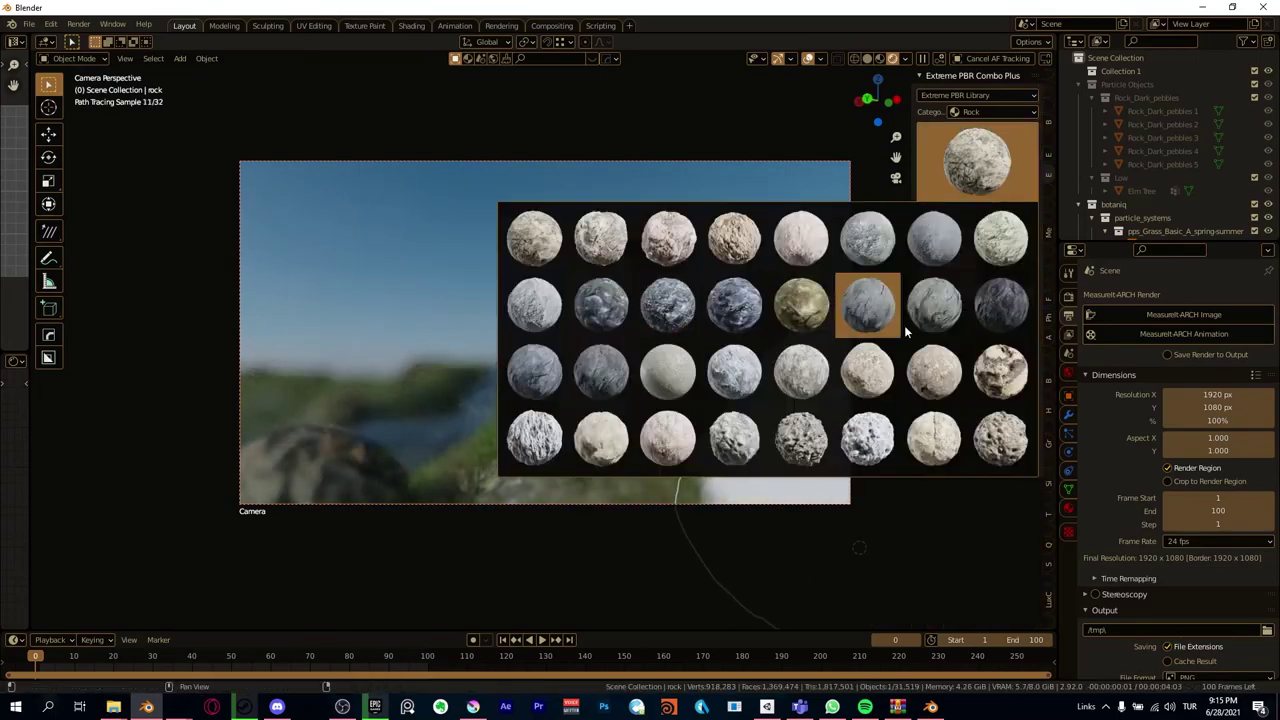
{"action": "left_click", "coordinate": [904, 325]}
{"action": "left_click", "coordinate": [800, 360]}
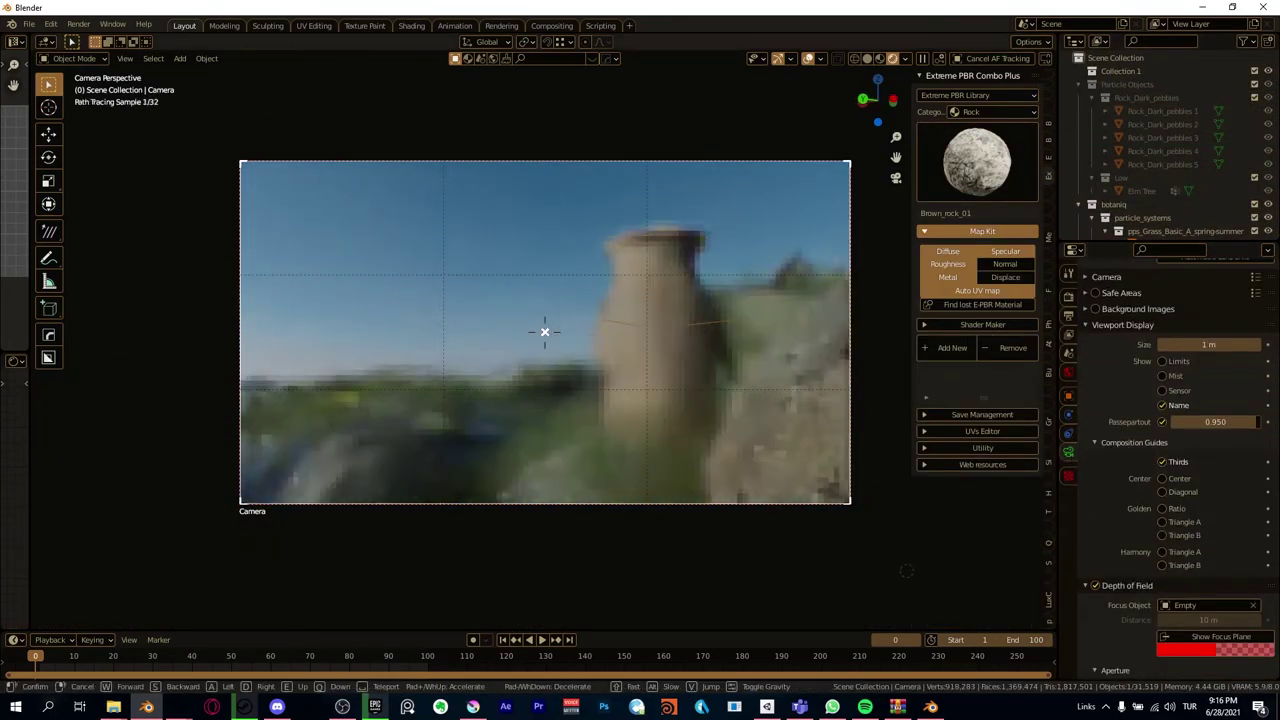
{"action": "left_click", "coordinate": [789, 386]}
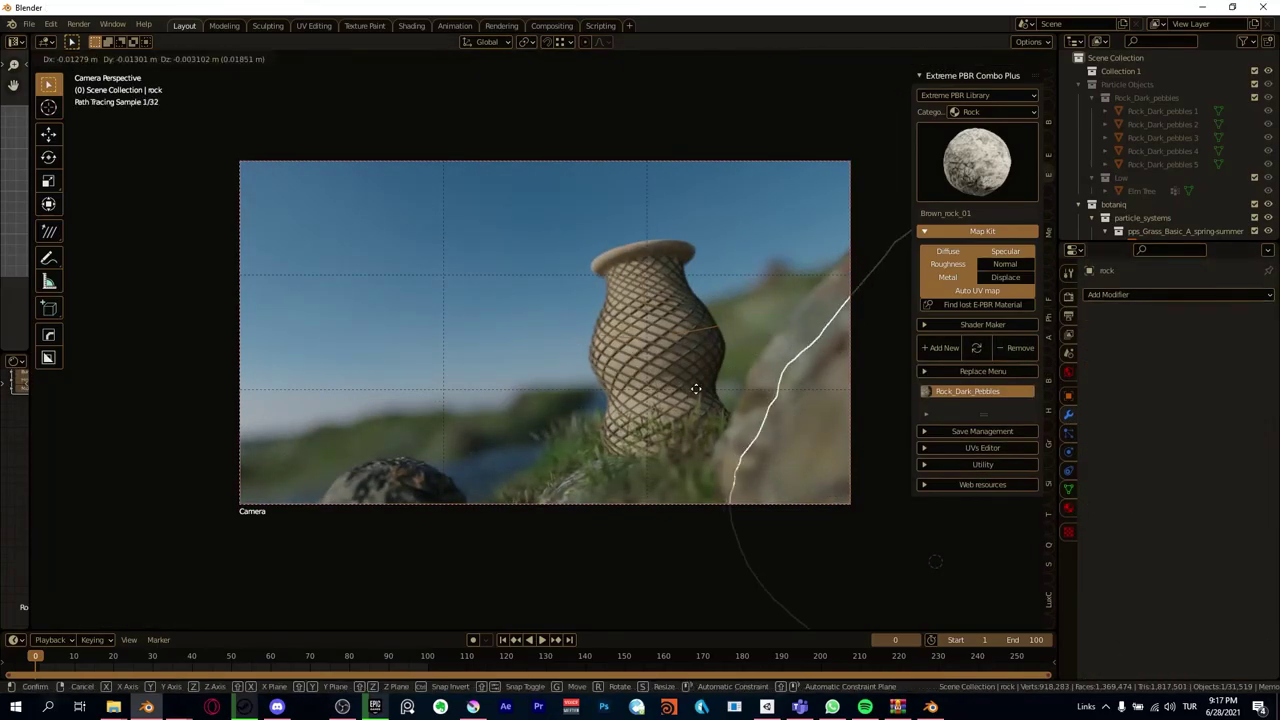
{"action": "left_click", "coordinate": [722, 293]}
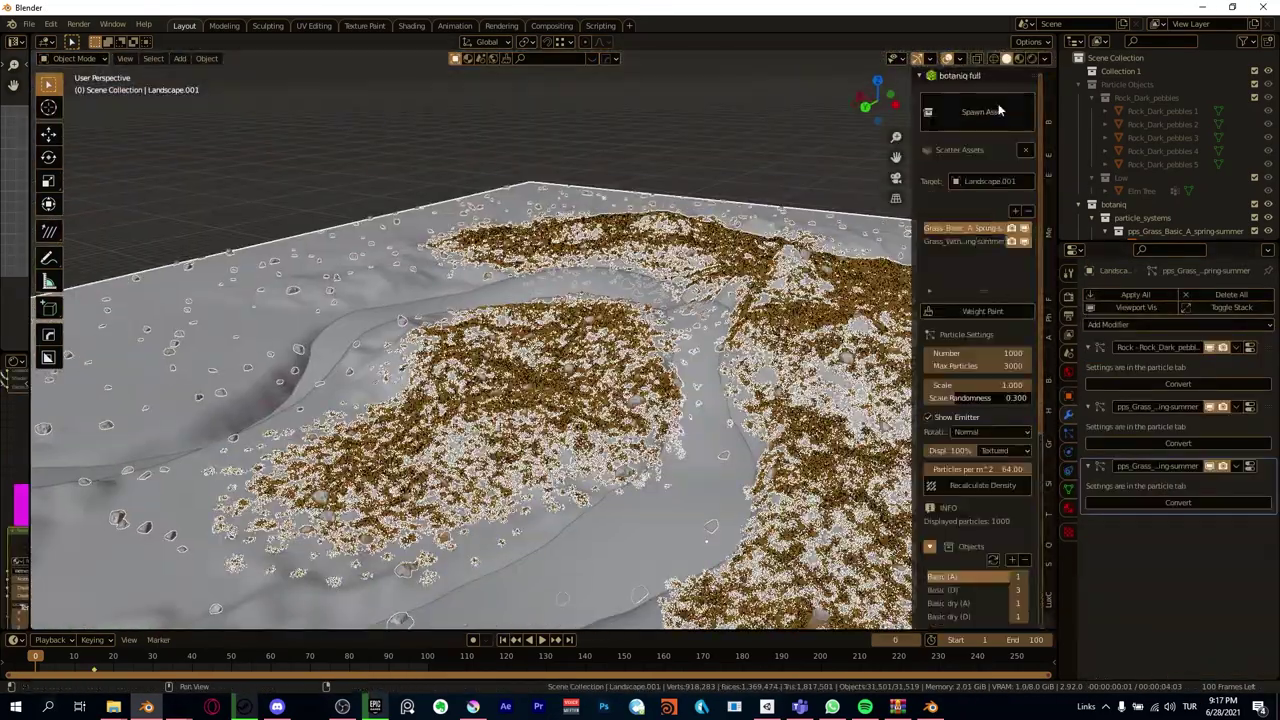
Spawn botaniq assets, set the Dead leaves scatter to 10 particles, and lower Bright to -1.00
{"action": "left_click", "coordinate": [998, 110]}
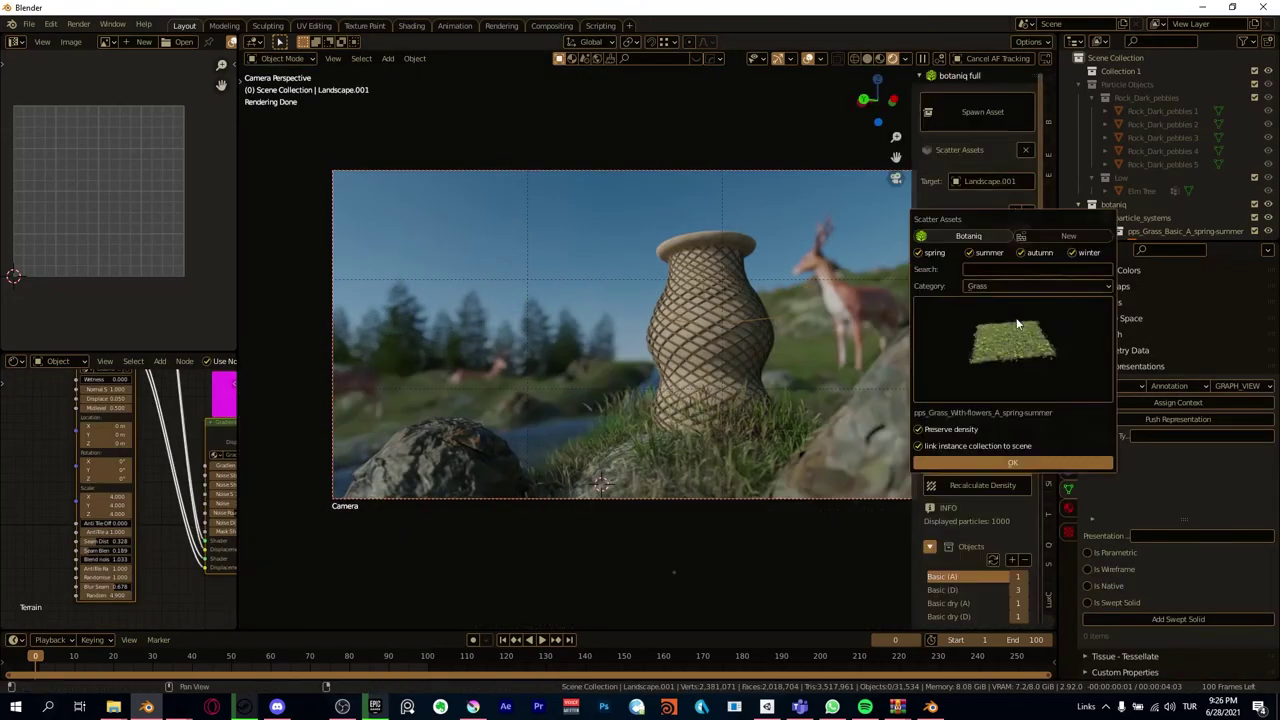
{"action": "left_click", "coordinate": [985, 354]}
{"action": "type", "text": "10"}
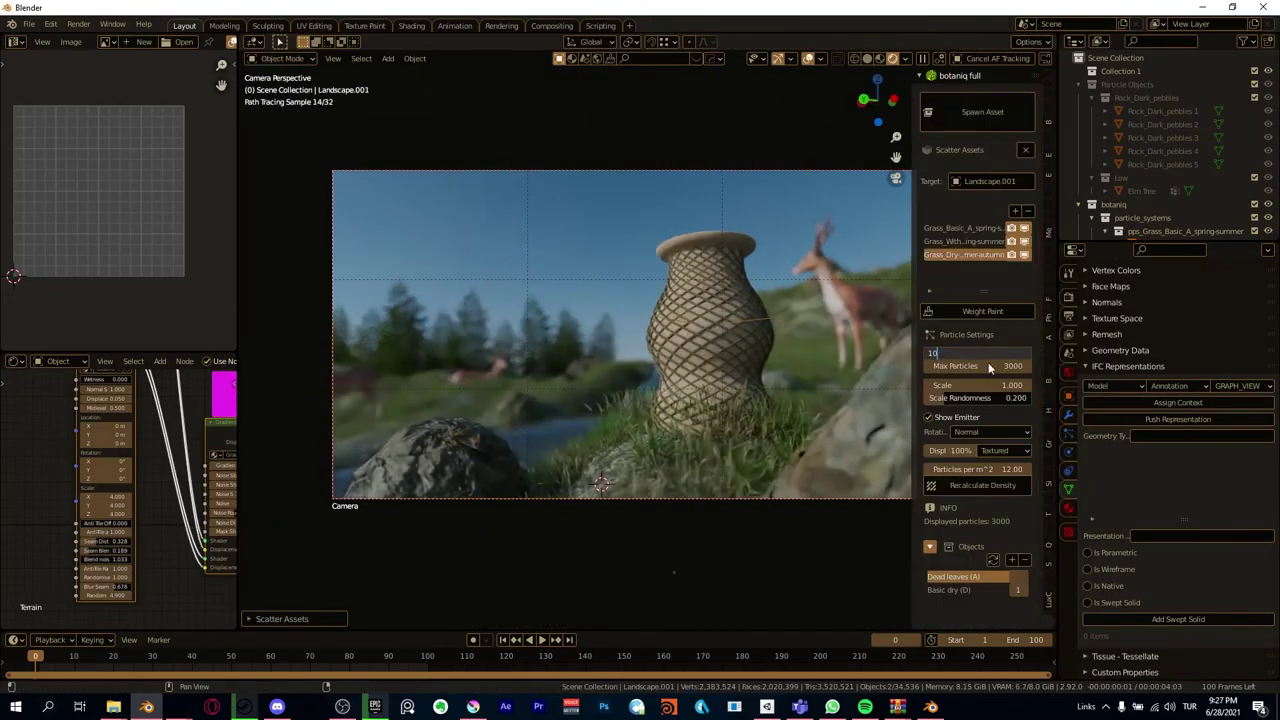
{"action": "scroll", "coordinate": [1000, 420], "scroll_direction": "down", "scroll_amount": 3}
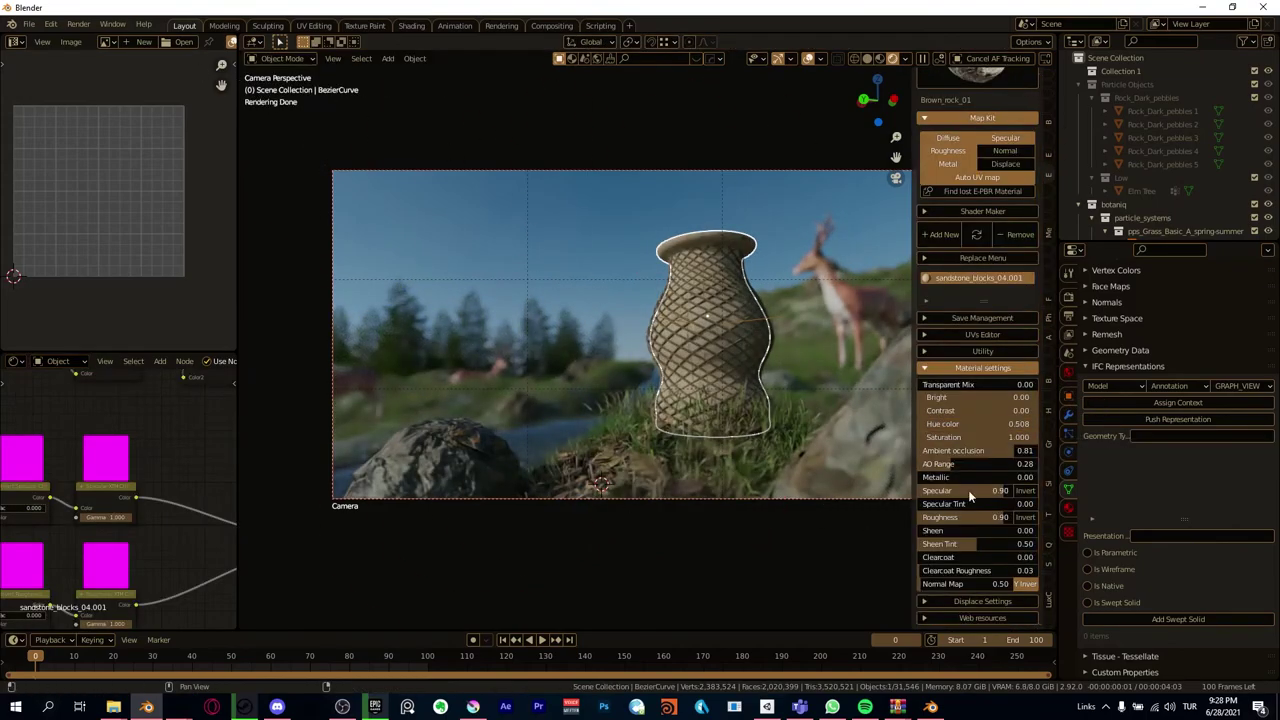
{"action": "left_click_drag", "start_coordinate": [975, 397], "coordinate": [950, 452]}
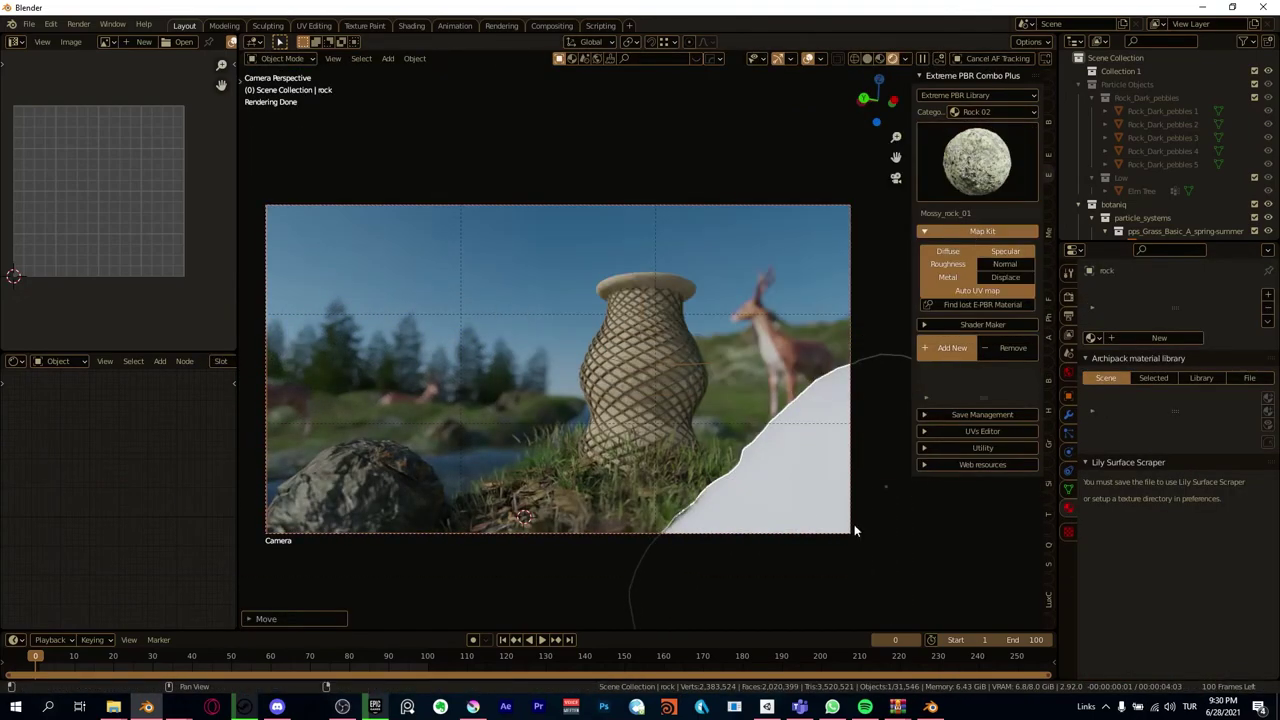
Apply the Mossy_rock_01 material to the new rock
{"action": "left_click", "coordinate": [952, 347]}
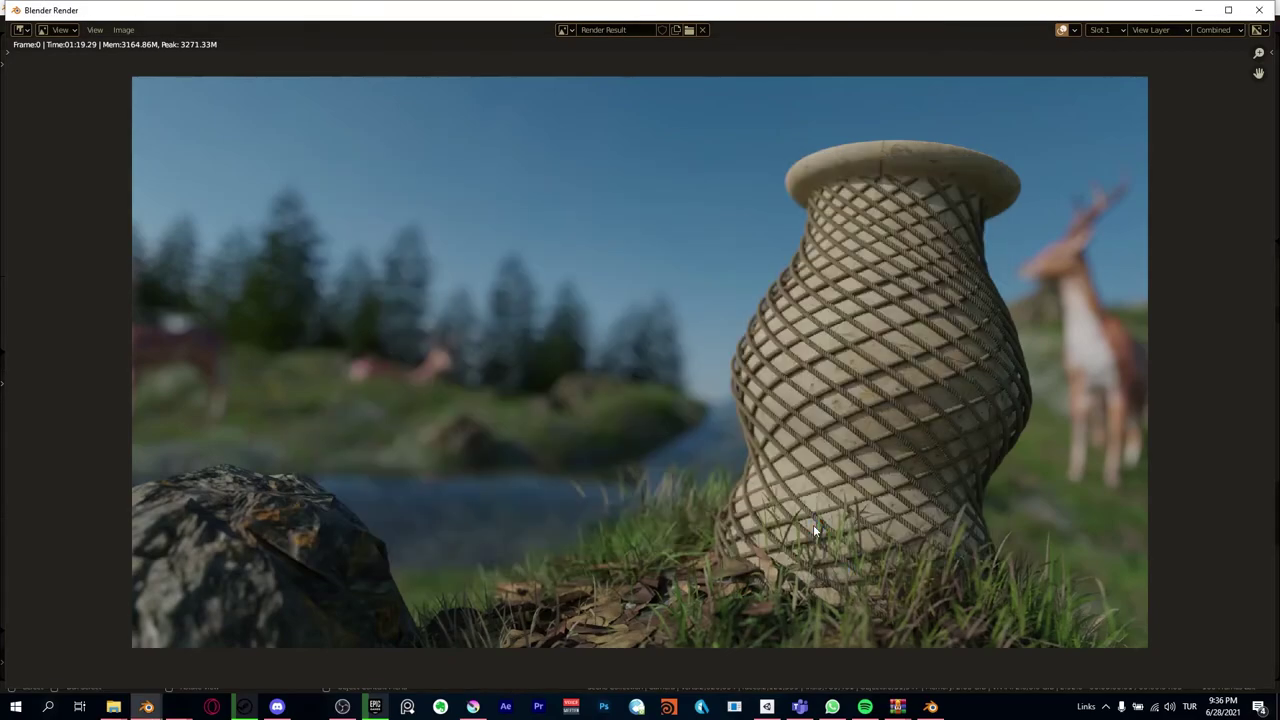
Close the Blender Render window
{"action": "left_click", "coordinate": [1259, 10]}
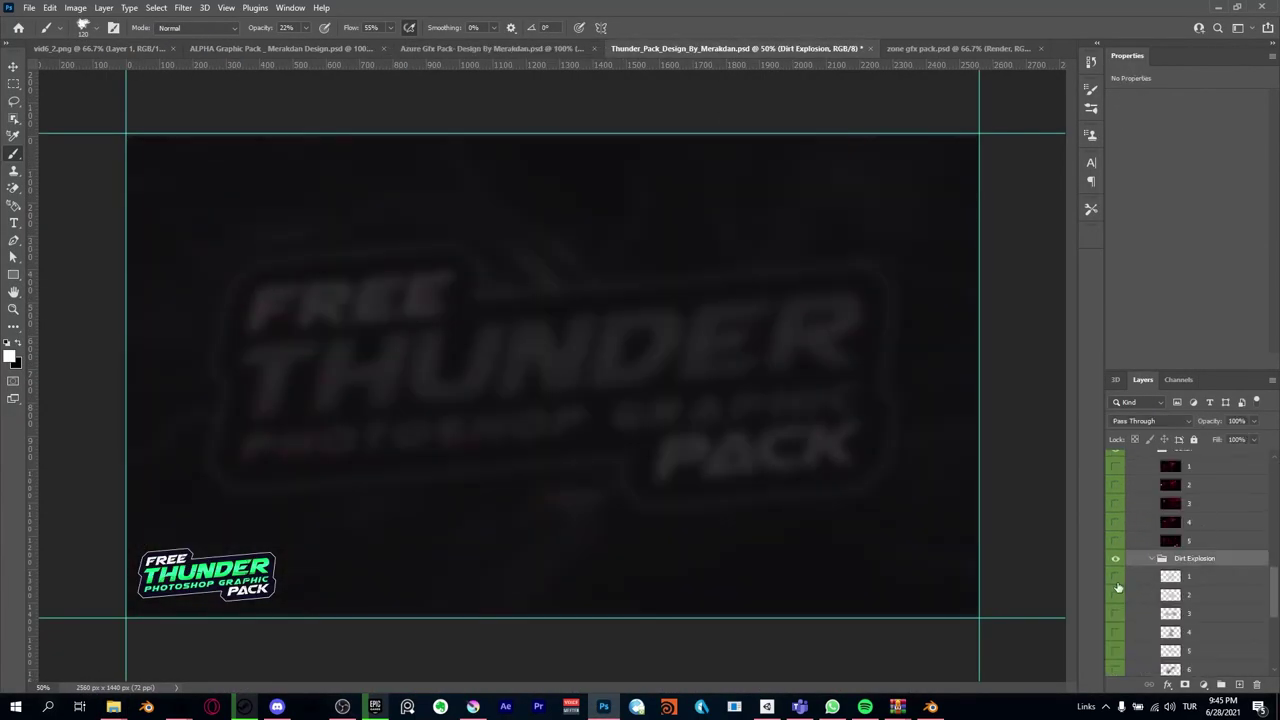
Hide the lightning artwork, reveal a cloud layer, and move the clouds into the sky above the vase
{"action": "left_click", "coordinate": [1160, 588]}
{"action": "scroll", "coordinate": [1129, 634], "scroll_direction": "down", "scroll_amount": 2}
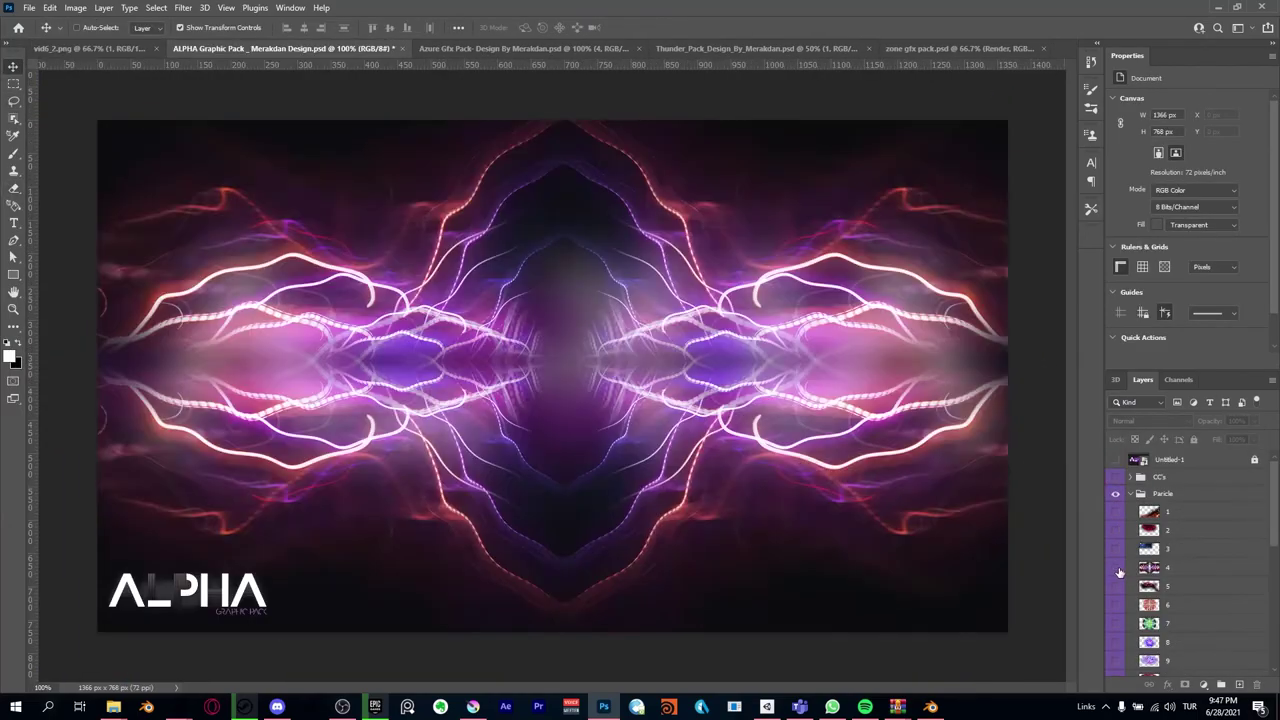
{"action": "left_click", "coordinate": [1116, 571]}
{"action": "scroll", "coordinate": [1130, 590], "scroll_direction": "down", "scroll_amount": 5}
{"action": "left_click", "coordinate": [1114, 652]}
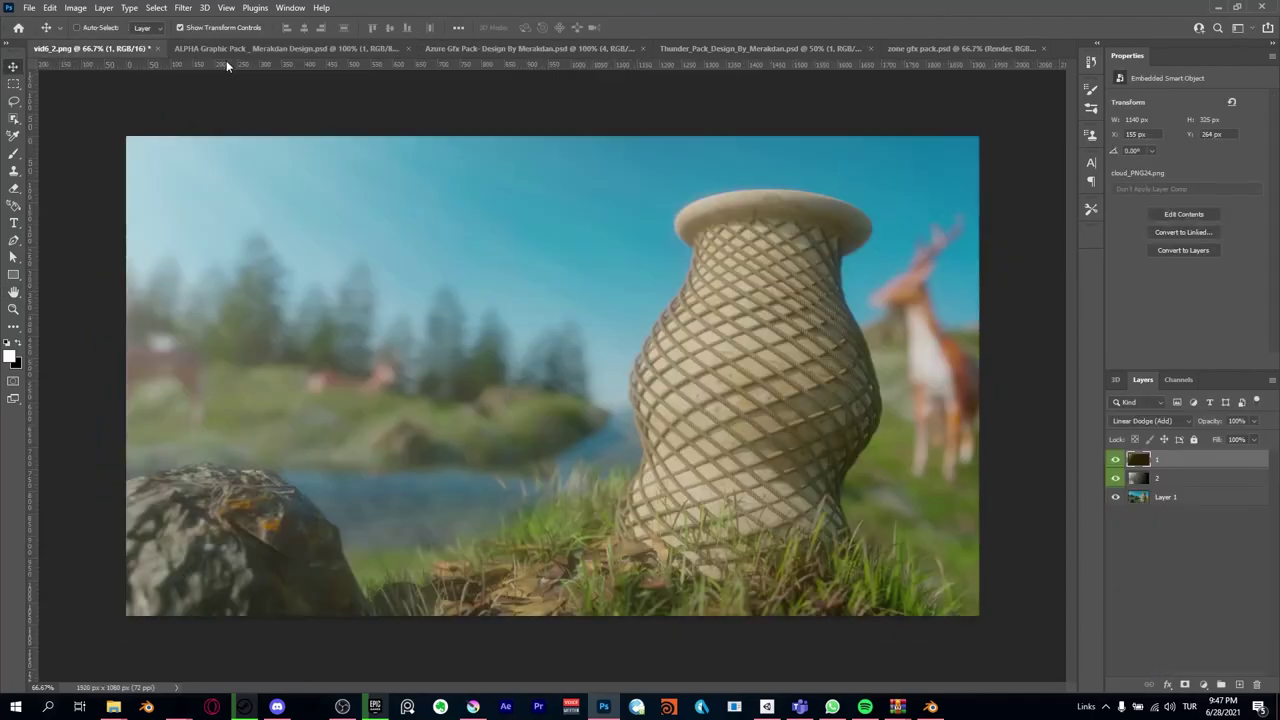
{"action": "left_click_drag", "start_coordinate": [671, 237], "coordinate": [940, 228]}
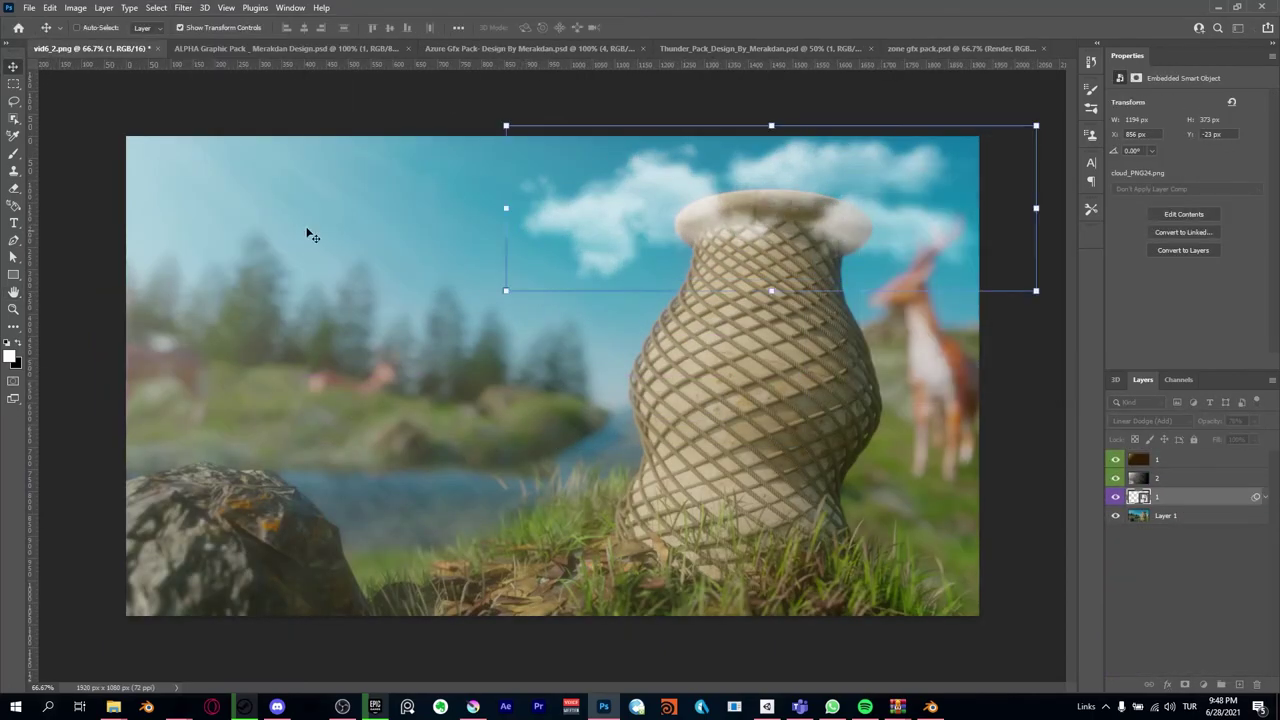
{"action": "scroll", "coordinate": [830, 225], "scroll_direction": "down", "scroll_amount": 2, "text": "alt"}
{"action": "scroll", "coordinate": [871, 223], "scroll_direction": "up", "scroll_amount": 5, "text": "alt"}
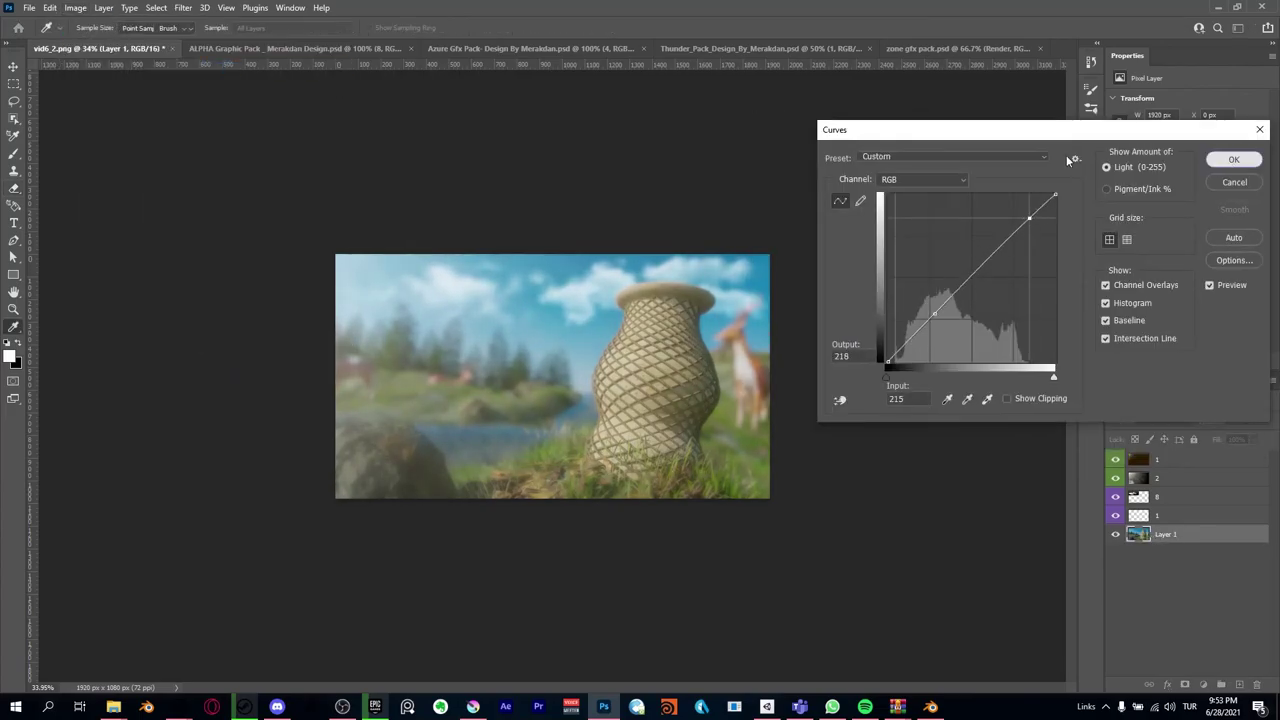
Apply HDR Toning with lifted shadows and -0.69 exposure, then begin a Color Balance adjustment
{"action": "left_click_drag", "start_coordinate": [1028, 541], "coordinate": [1017, 523]}
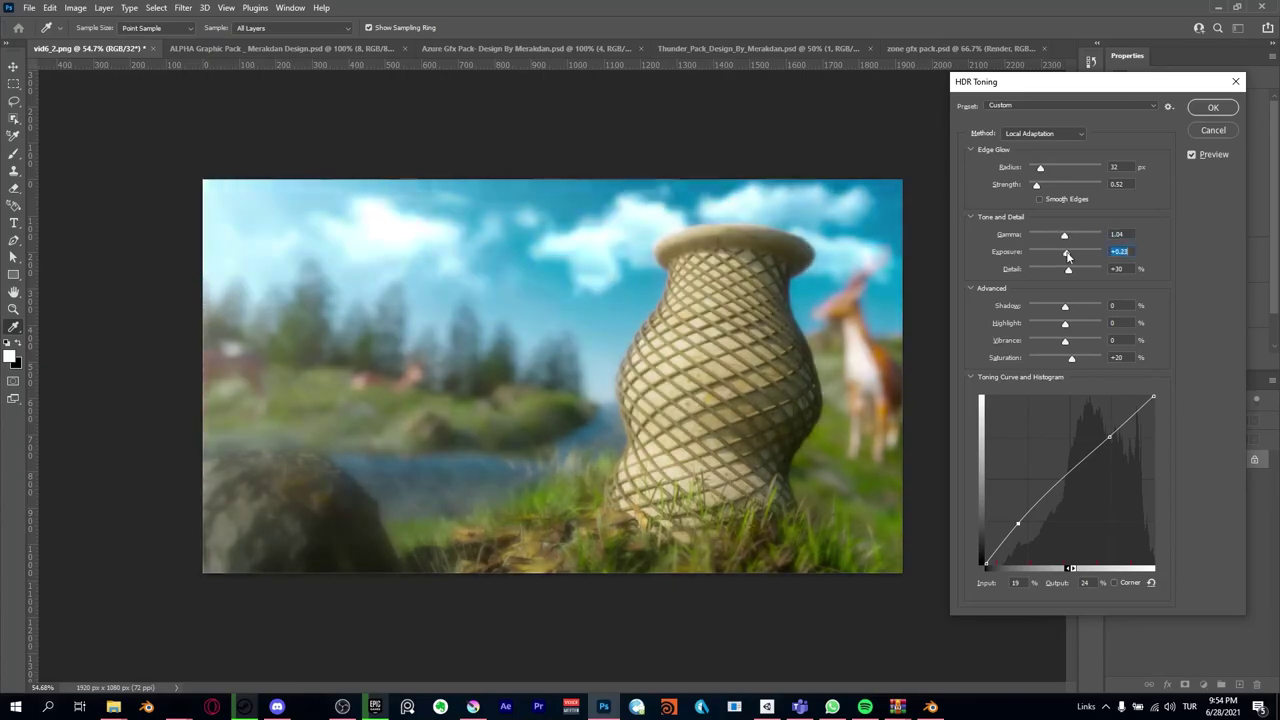
{"action": "left_click_drag", "start_coordinate": [1065, 251], "coordinate": [1060, 252]}
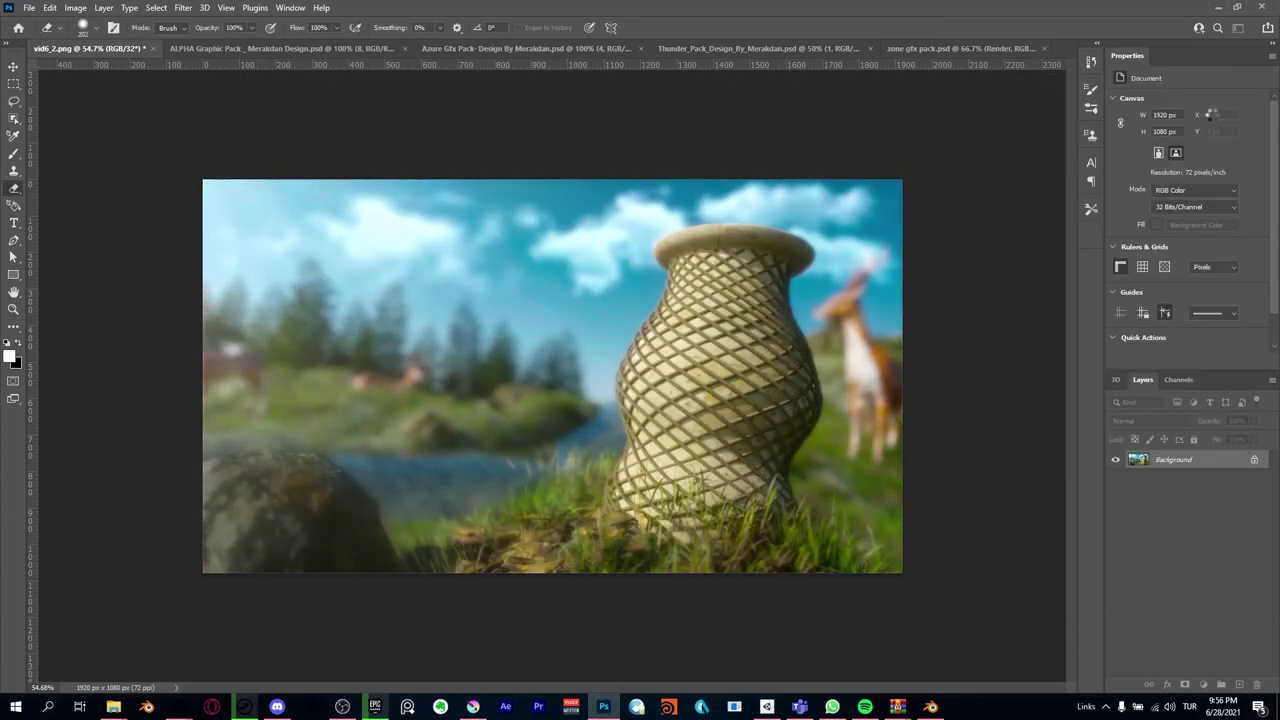
{"action": "left_click", "coordinate": [75, 7]}
{"action": "left_click", "coordinate": [260, 154]}
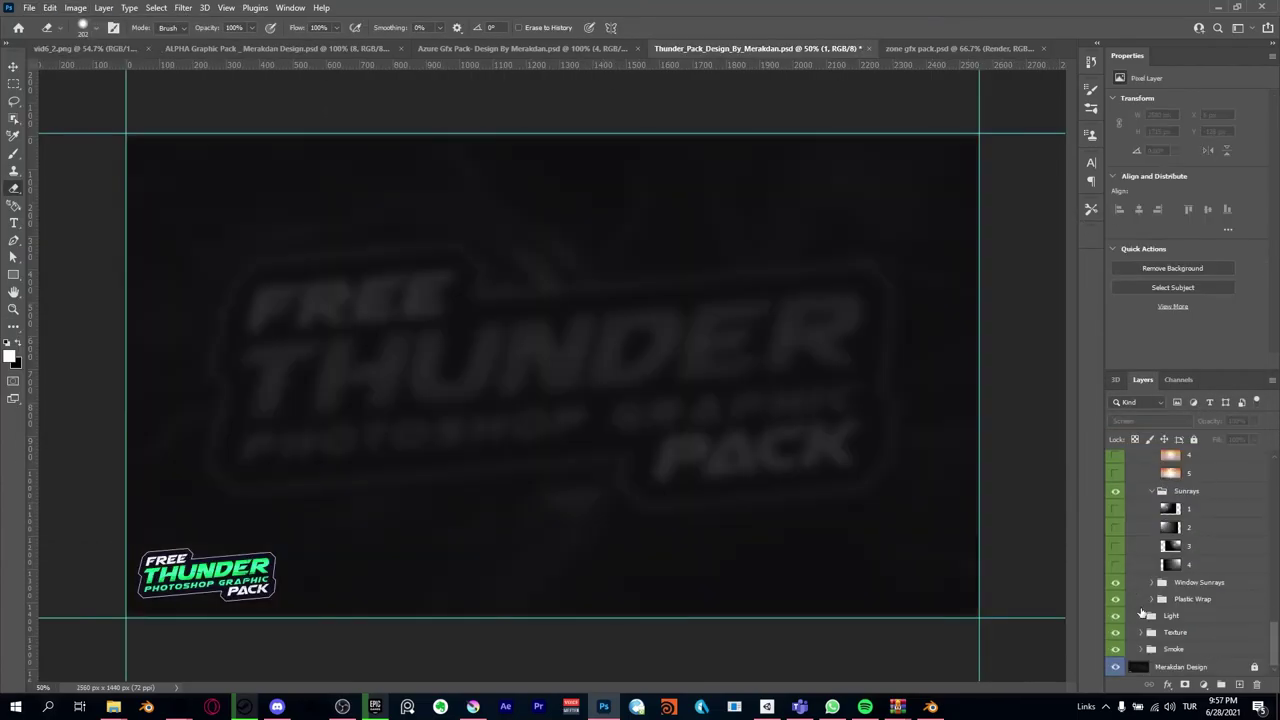
{"action": "scroll", "coordinate": [1160, 588], "scroll_direction": "down", "scroll_amount": 3}
Apply the +9 saturation boost in Hue/Saturation to finish the vase image's grade
{"action": "left_click", "coordinate": [1116, 632]}
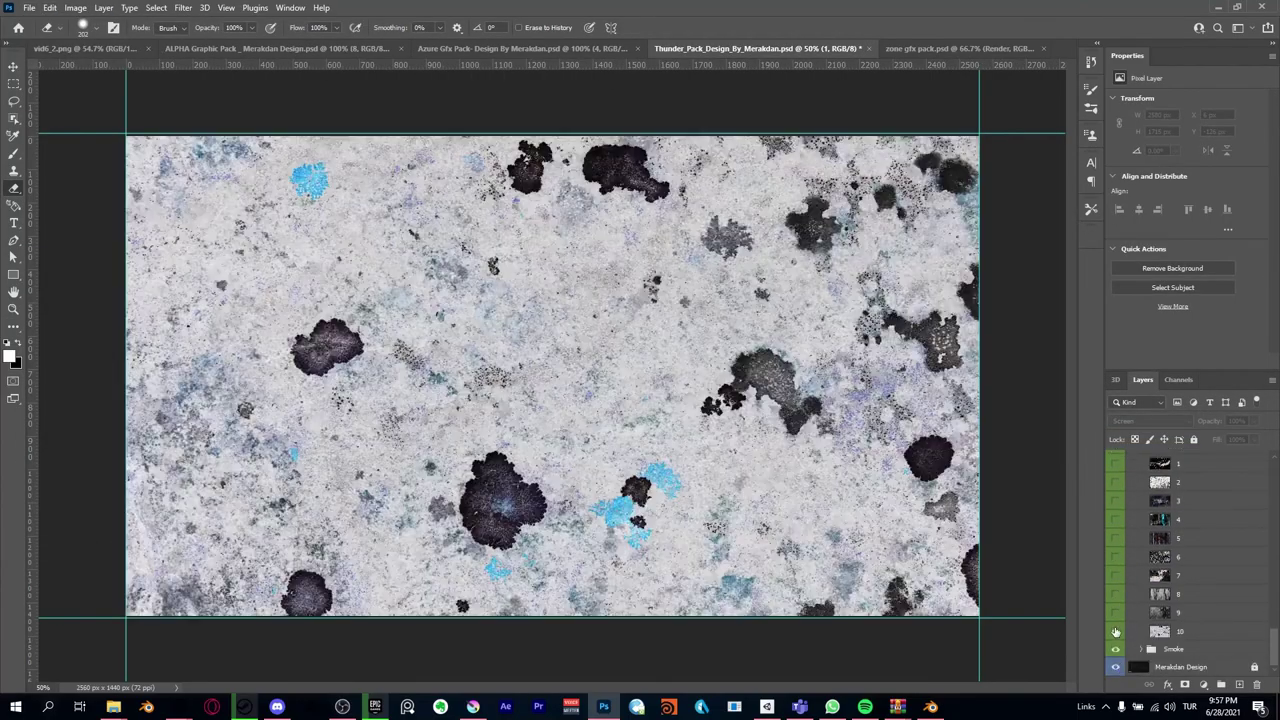